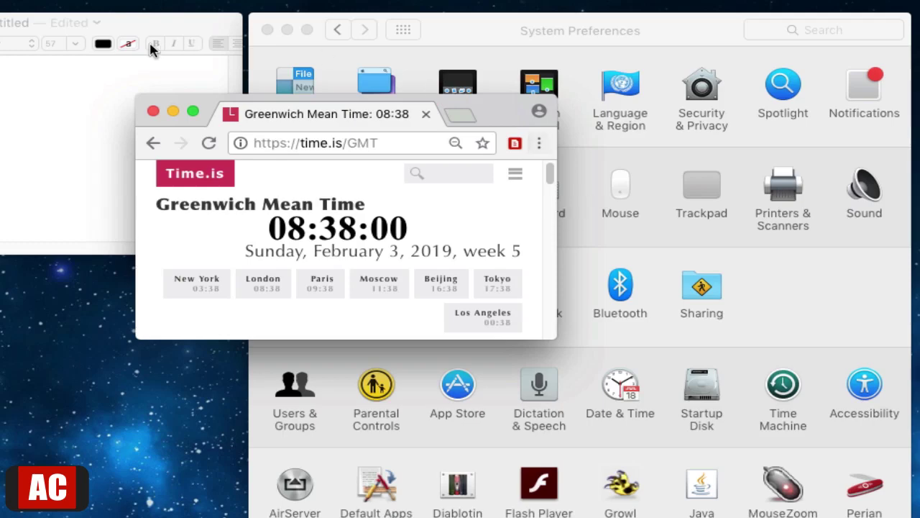
Minimize the Greenwich Mean Time browser window and open the SteerMouse preference pane in System Preferences
left_click(172, 111)
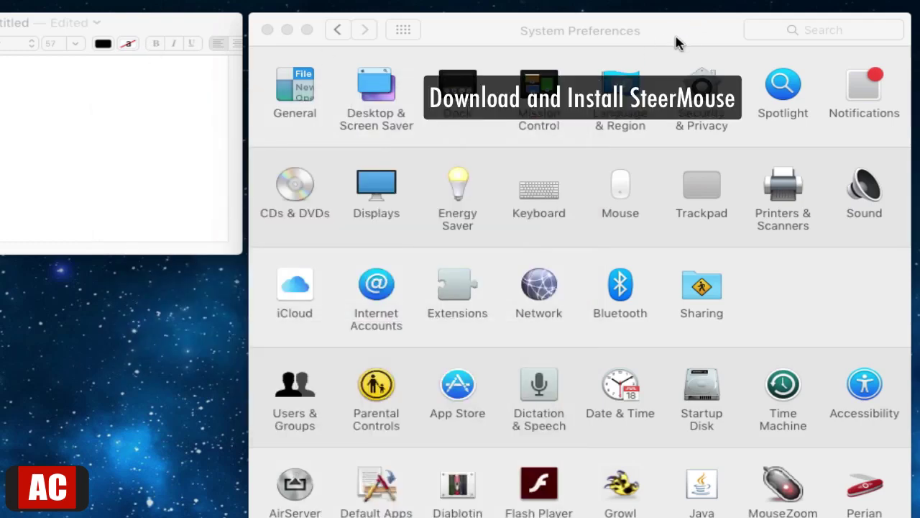
left_click(678, 39)
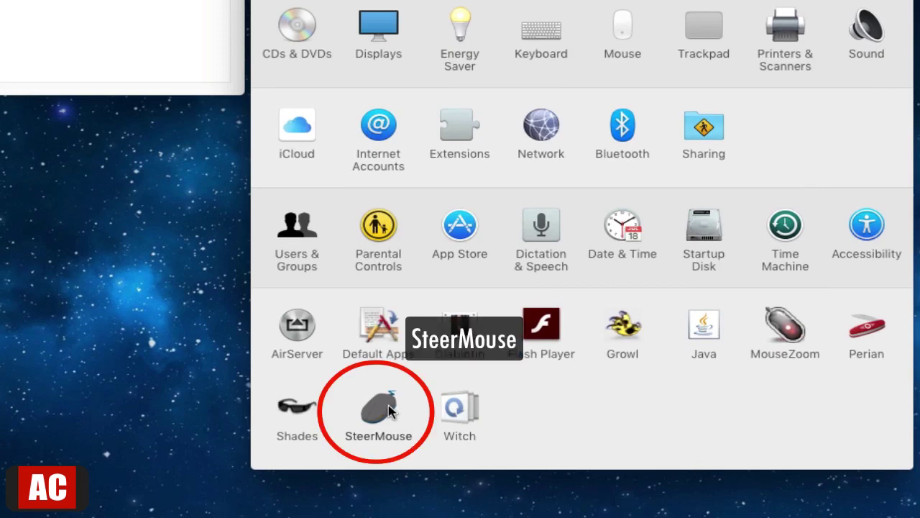
left_click(389, 412)
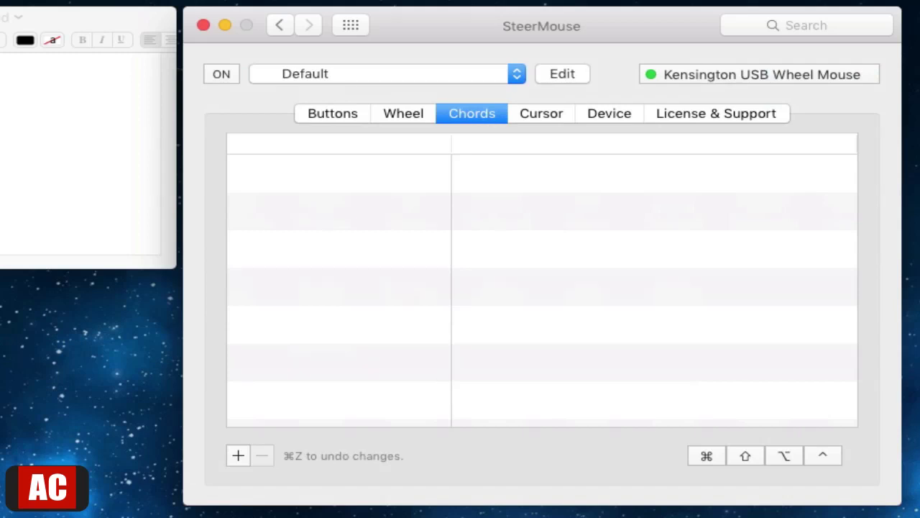
Choose Kensington USB Wheel Mouse from the device list as the mouse to configure
left_click(815, 82)
left_click(435, 73)
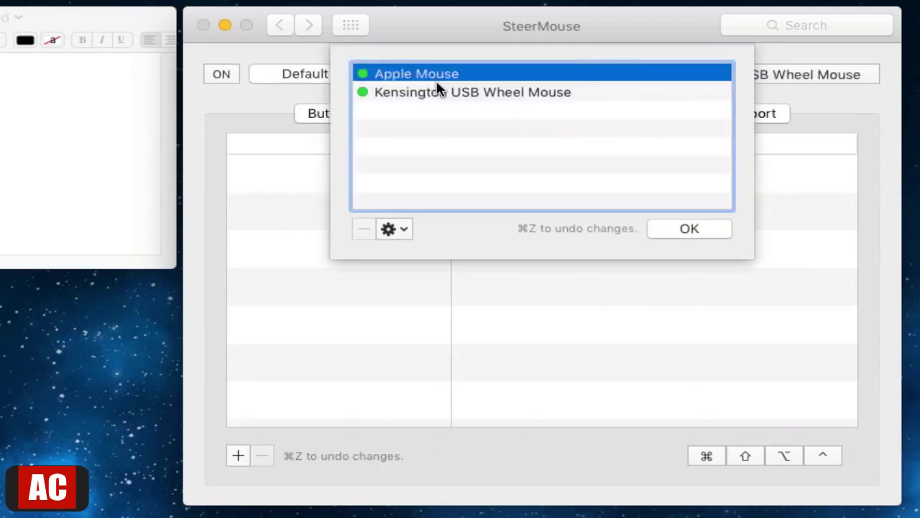
left_click(437, 91)
left_click(688, 228)
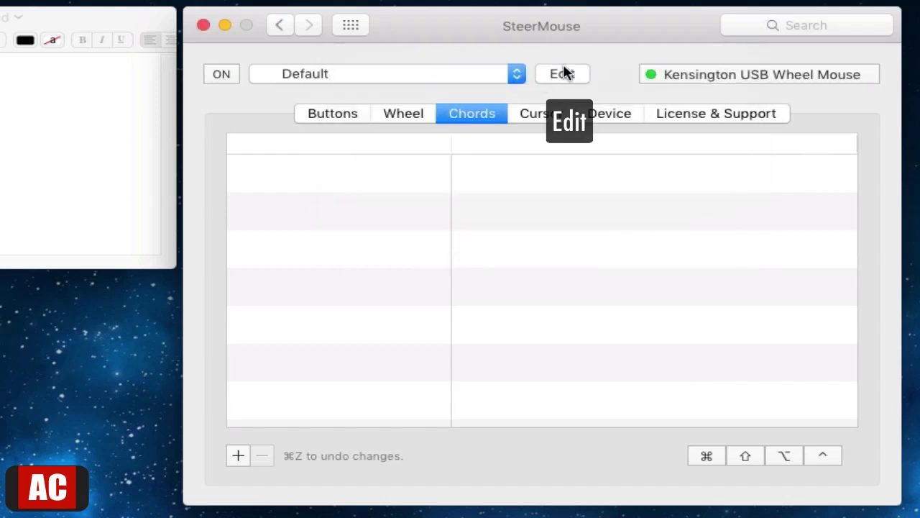
Add an application setting for TextEdit, chosen from the running applications
left_click(564, 74)
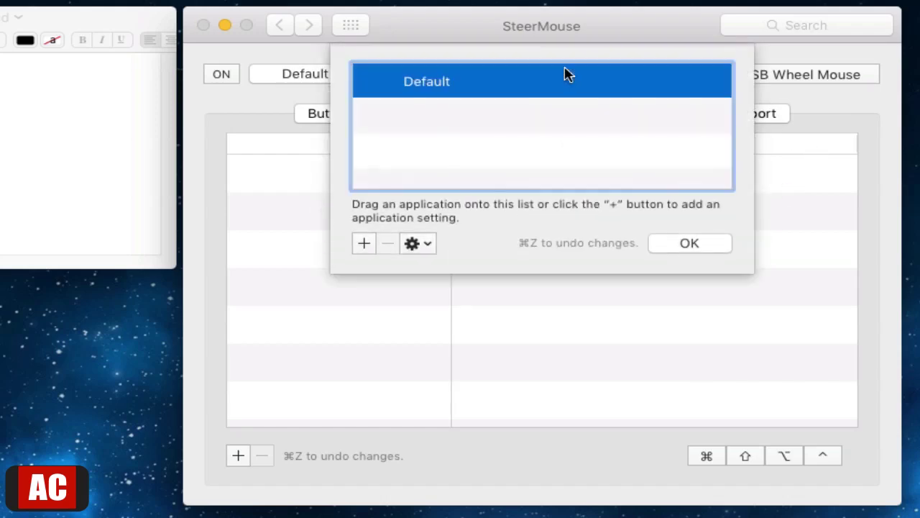
left_click(363, 244)
left_click(650, 429)
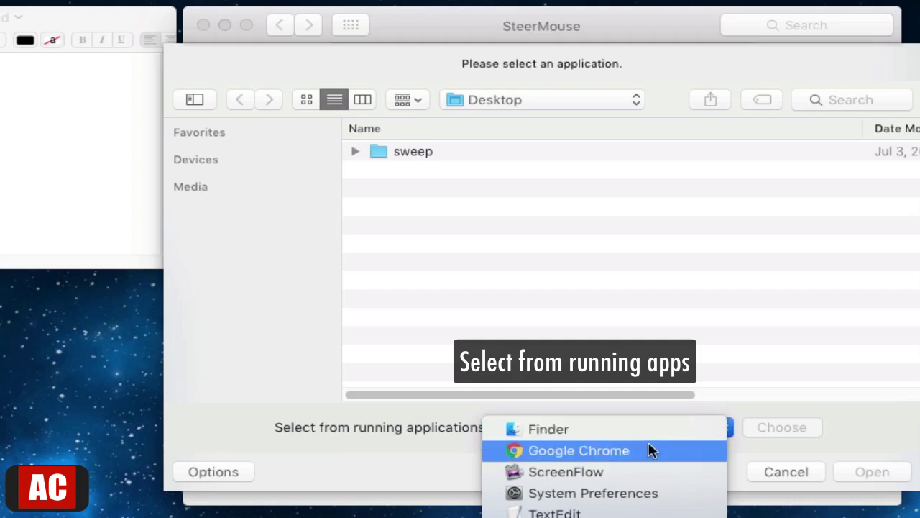
left_click(661, 507)
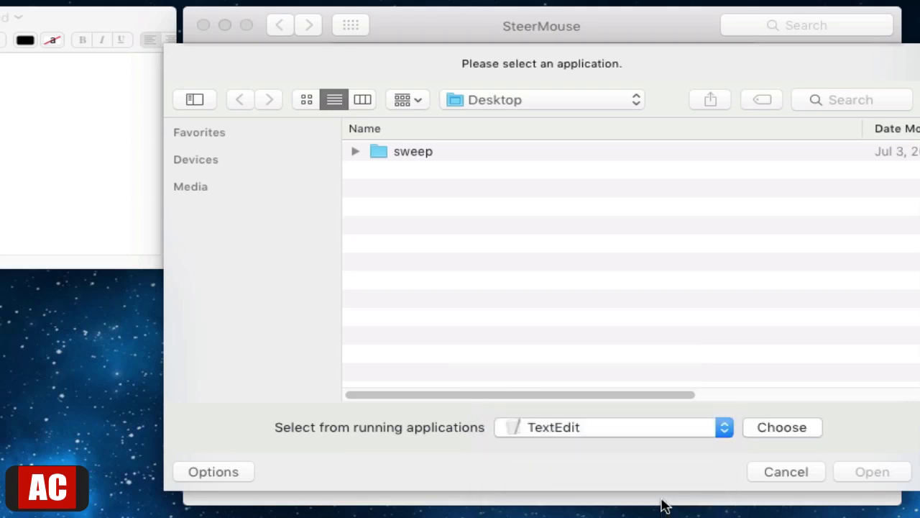
left_click(755, 430)
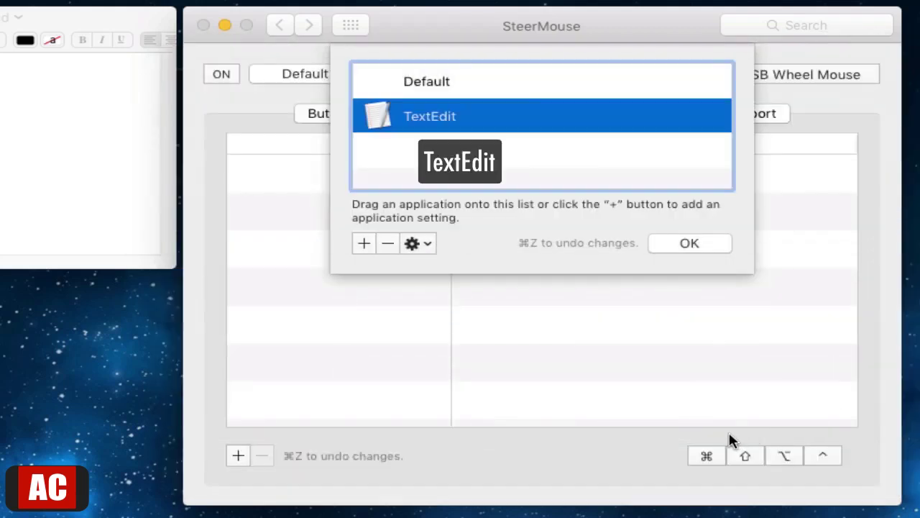
left_click(712, 245)
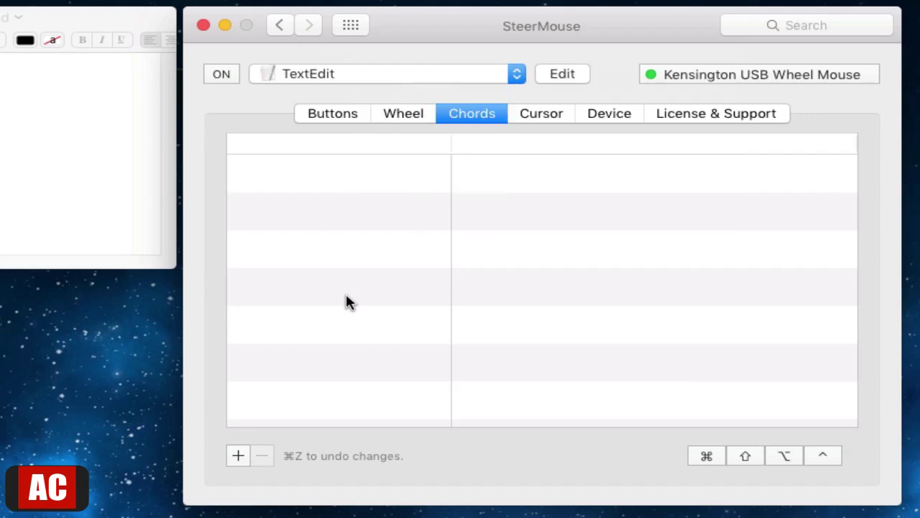
Add a chord for TextEdit combining Right Button and Left Button, and select it in the chord list
left_click(236, 461)
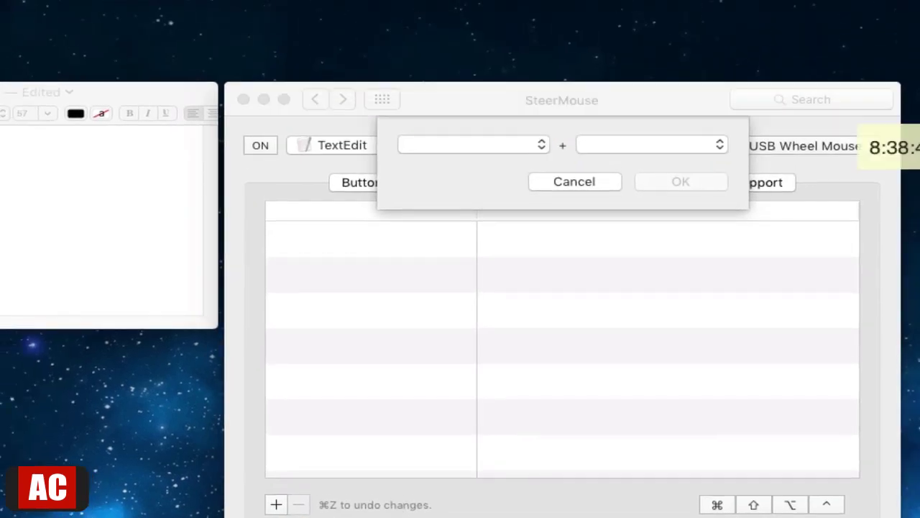
left_click_drag(891, 148, 327, 43)
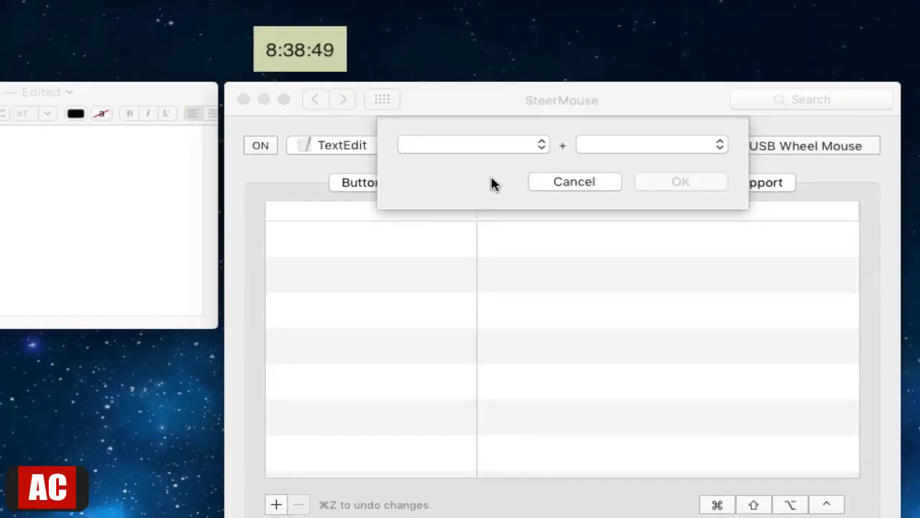
left_click(500, 176)
left_click(538, 146)
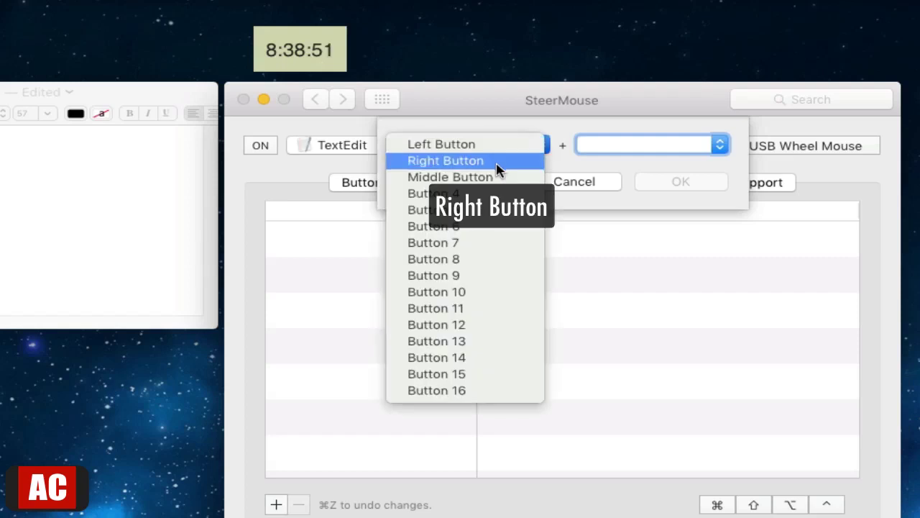
left_click(498, 163)
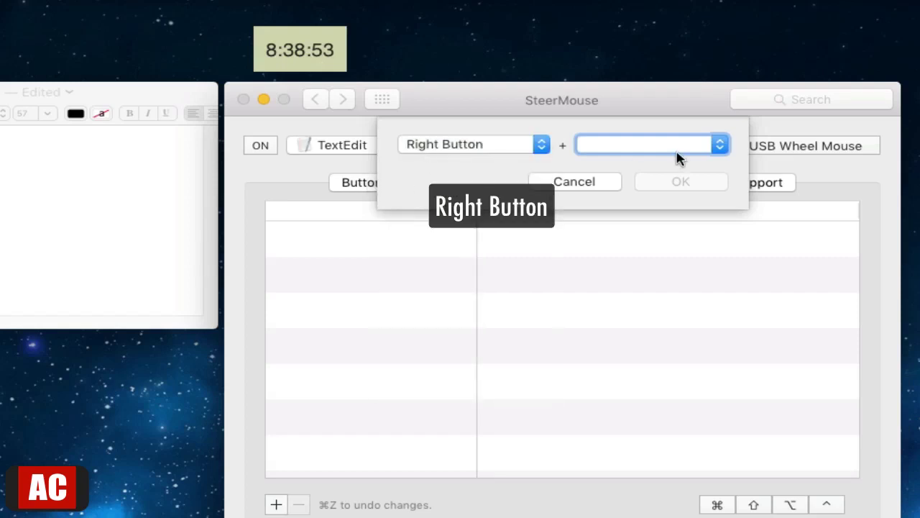
left_click(713, 147)
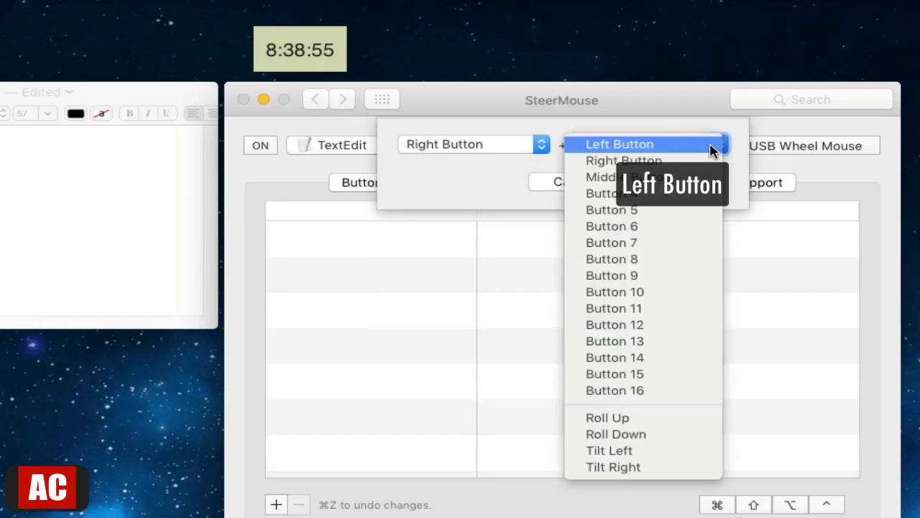
left_click(711, 146)
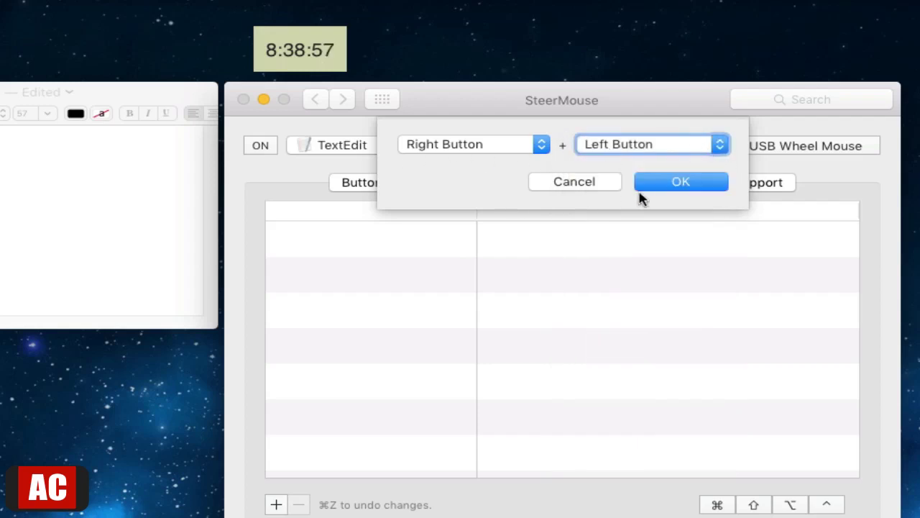
left_click(680, 184)
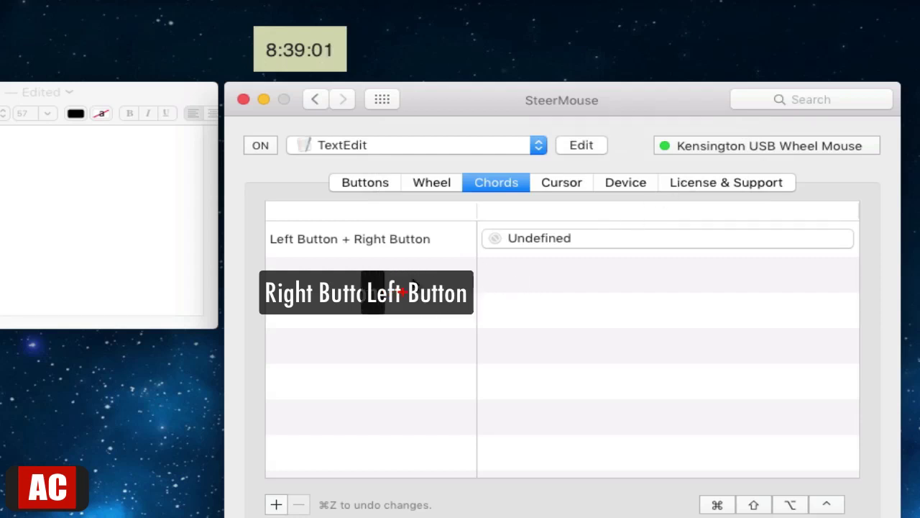
left_click(383, 248)
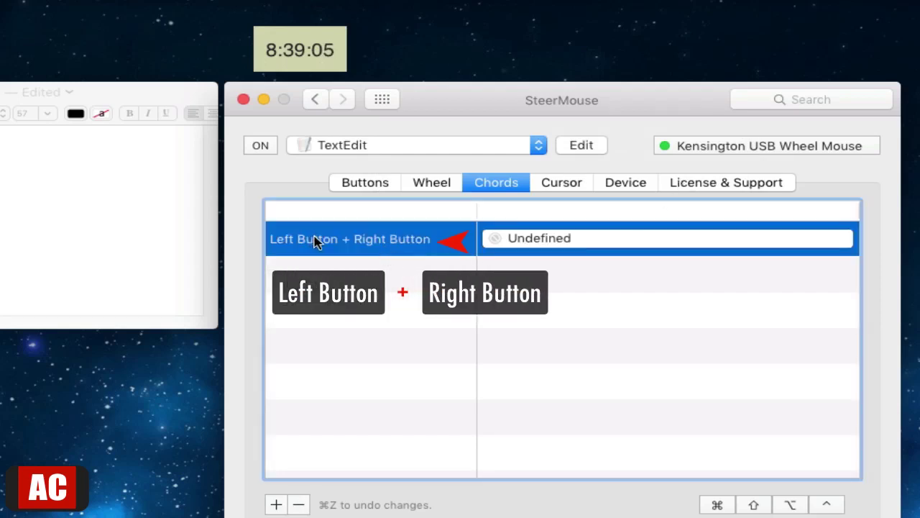
Try to register the Right Button + Left Button chord a second time, and cancel the new chord
left_click(275, 504)
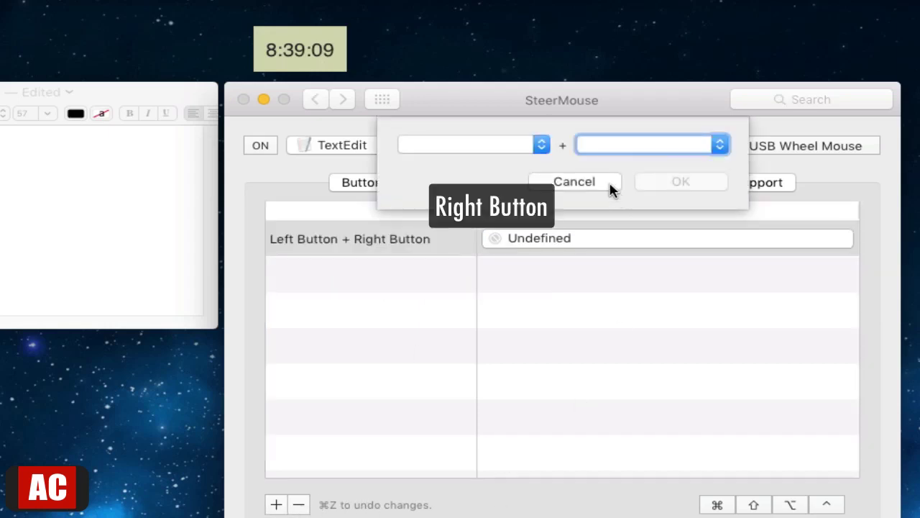
left_click(541, 145)
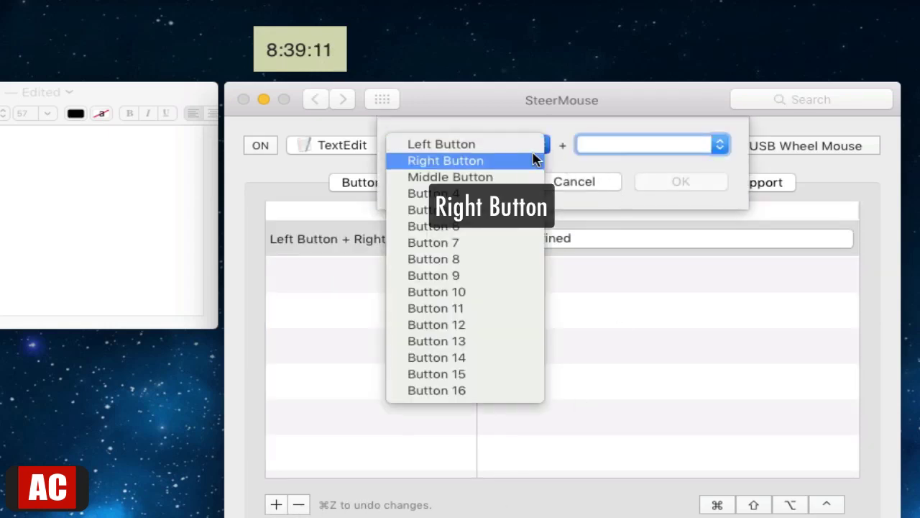
left_click(533, 158)
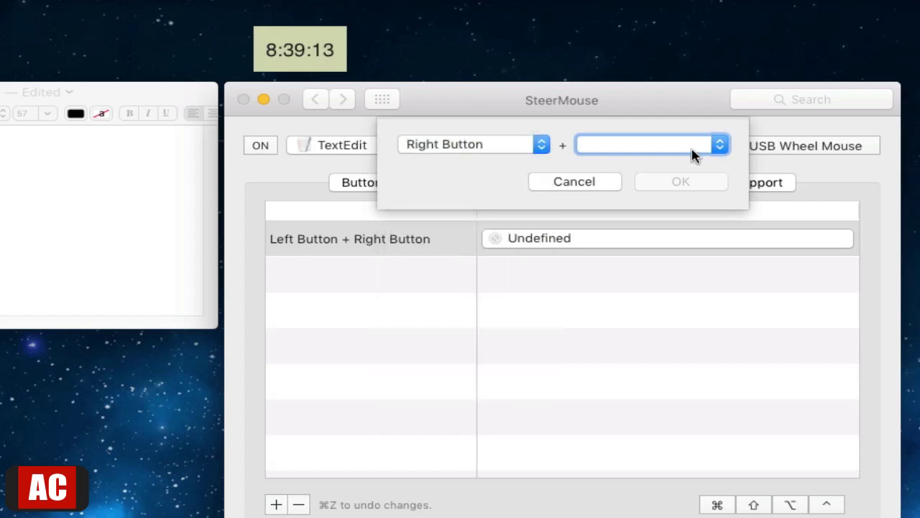
left_click(693, 147)
left_click(692, 146)
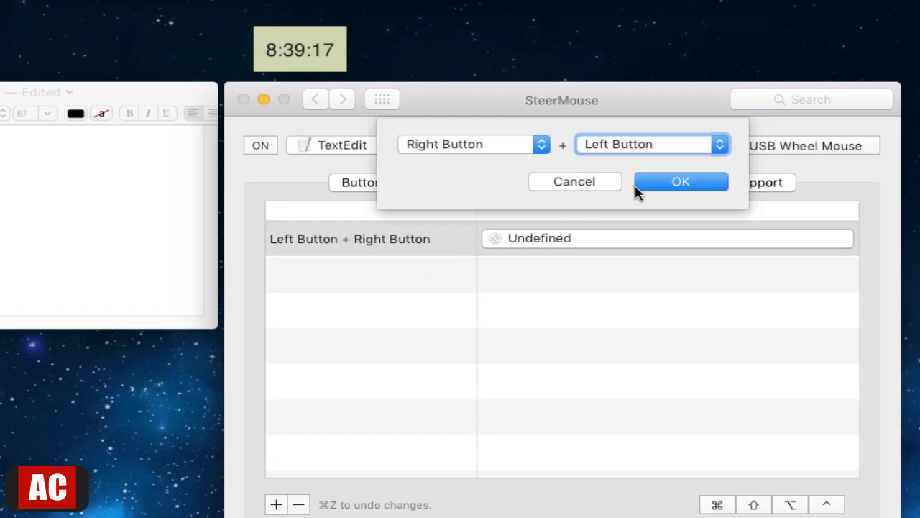
left_click(664, 184)
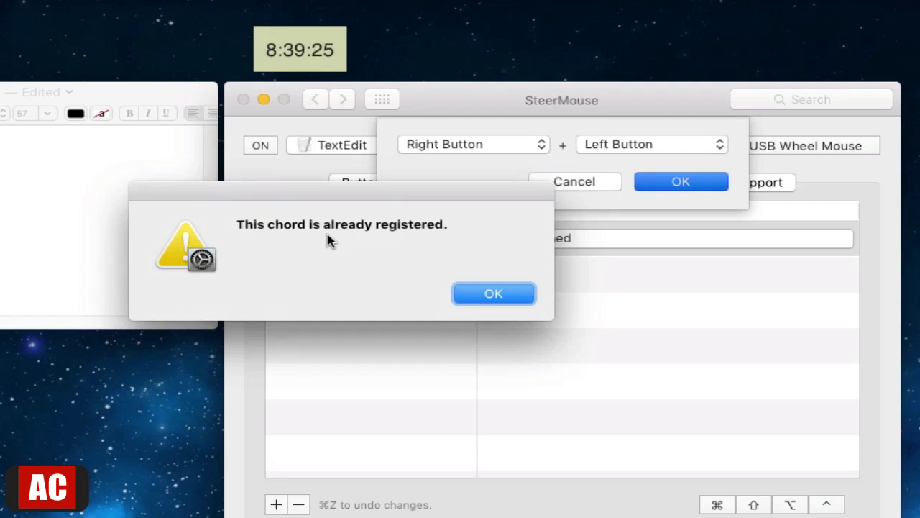
left_click(501, 304)
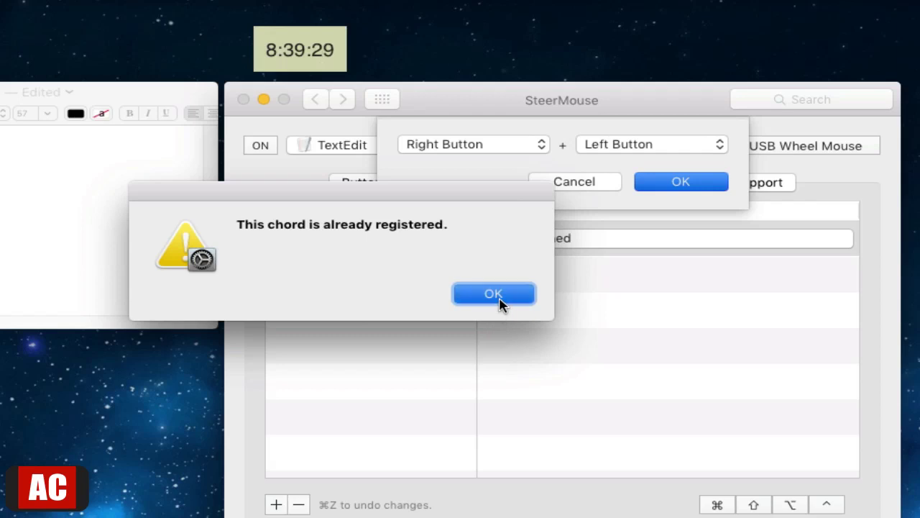
left_click(501, 304)
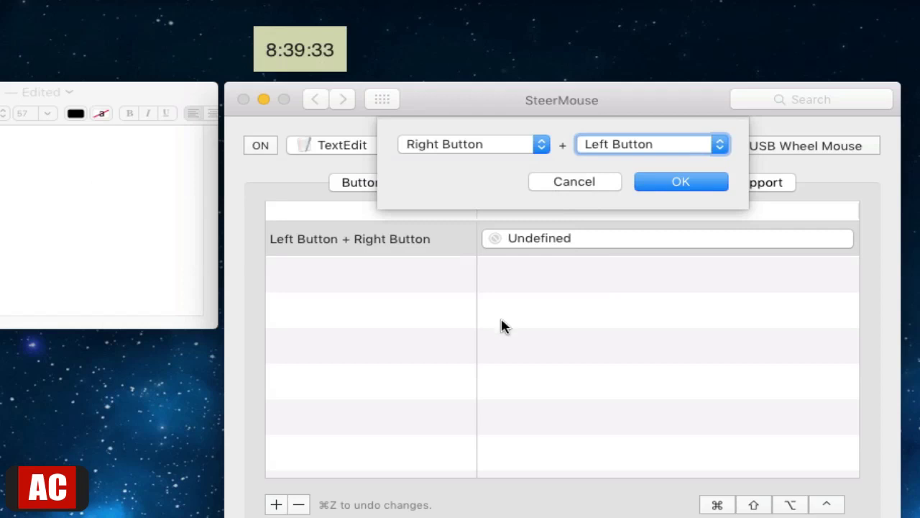
left_click(698, 180)
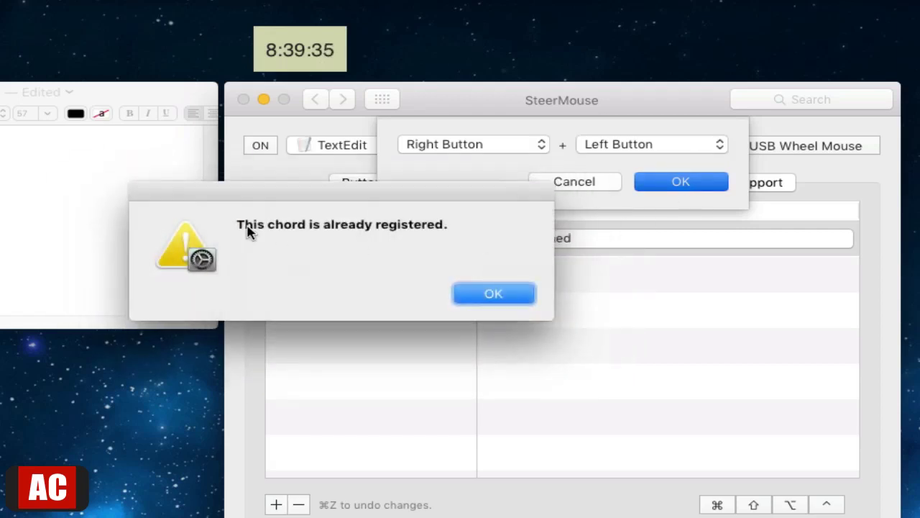
left_click(494, 296)
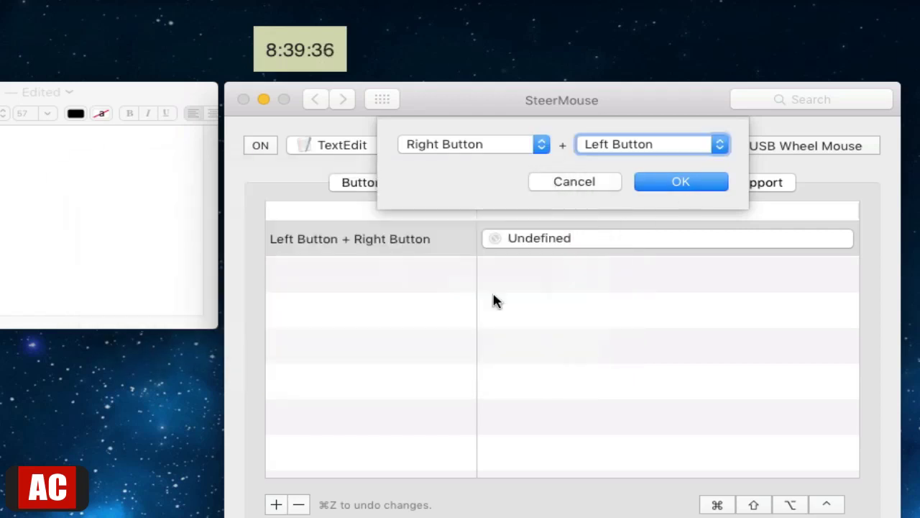
left_click(595, 187)
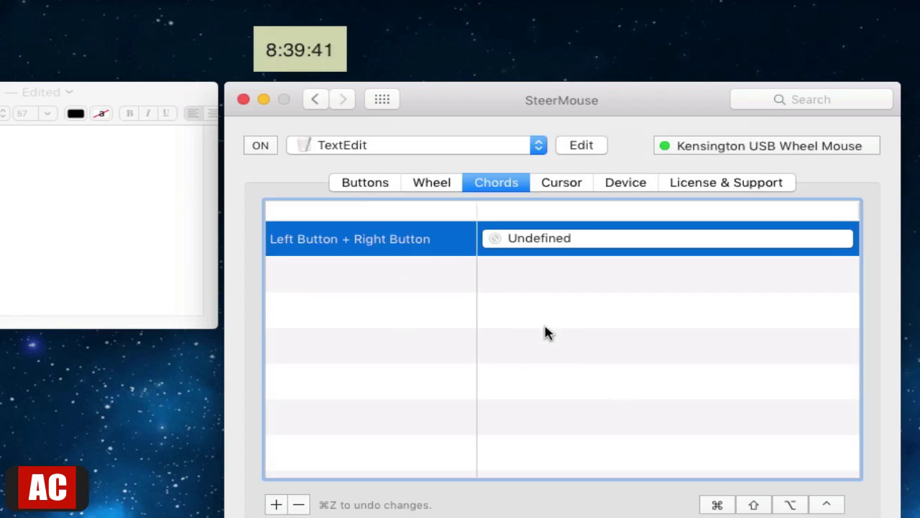
View the License & Support page, and set the Left Button + Right Button chord's action to Keyboard Shortcut
left_click(755, 181)
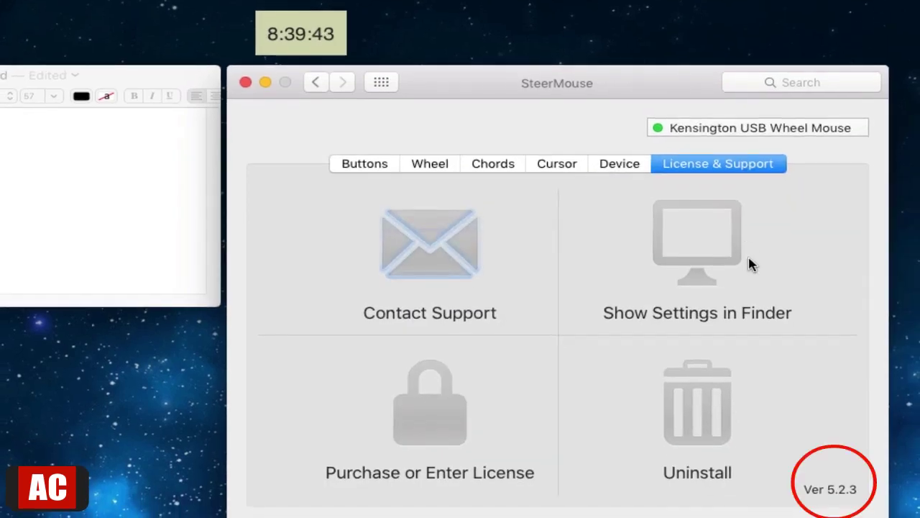
left_click(512, 170)
double_click(546, 229)
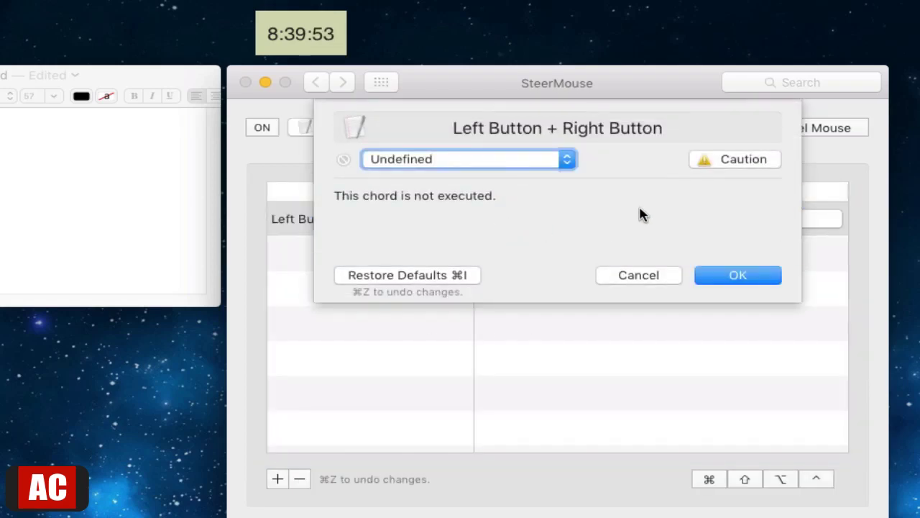
left_click(536, 163)
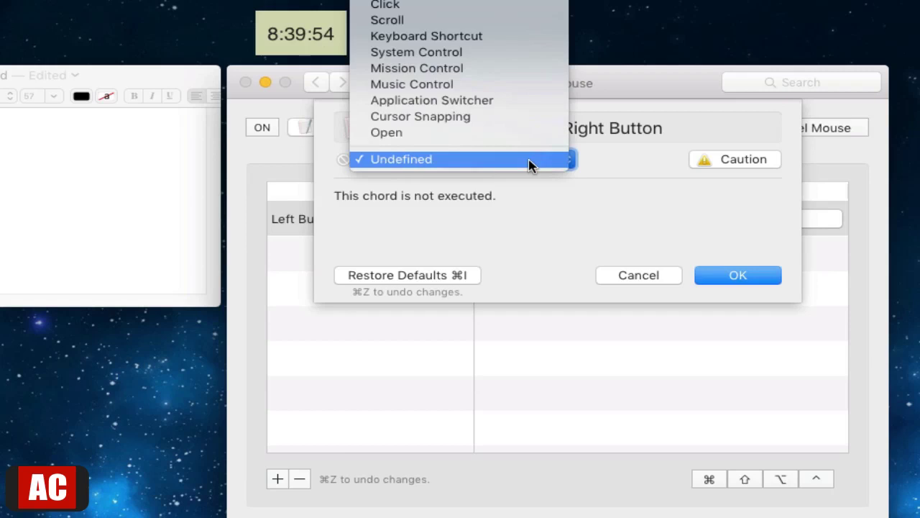
left_click(477, 45)
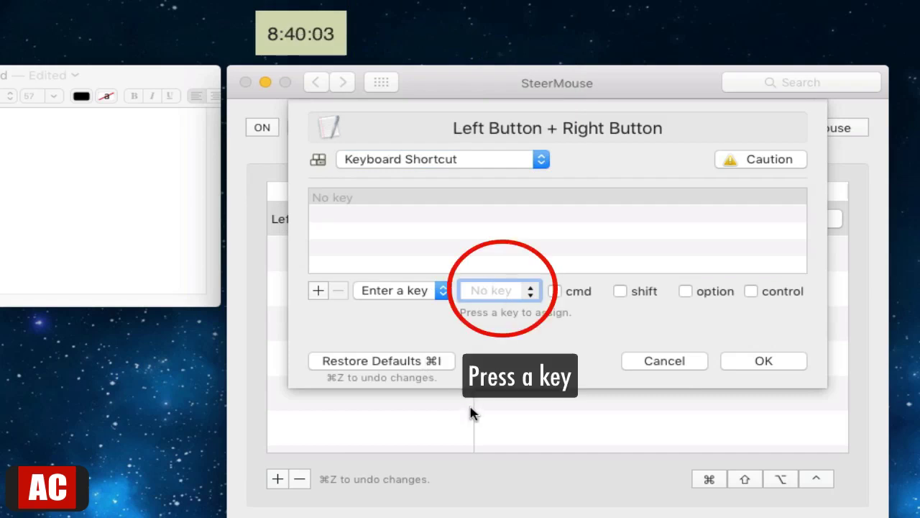
Assign key A to the chord's keyboard shortcut and add a second key entry with B
key("a")
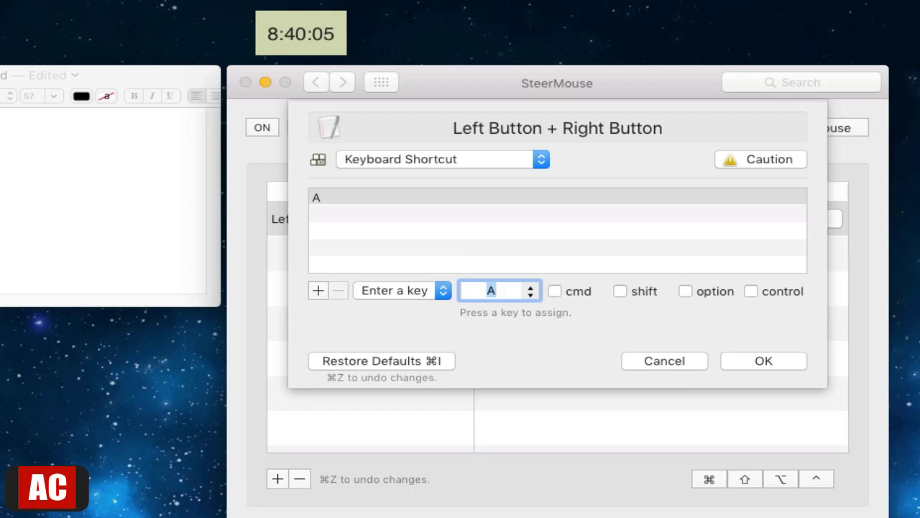
left_click(318, 290)
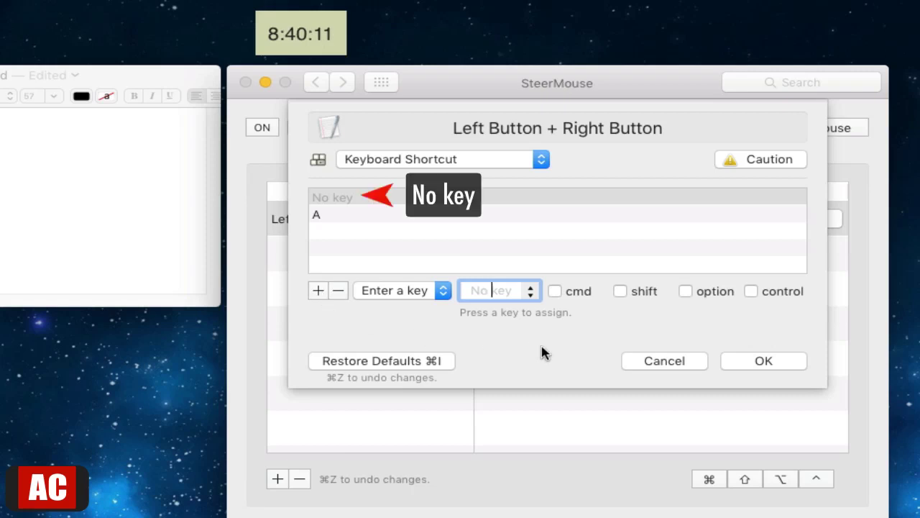
key("b")
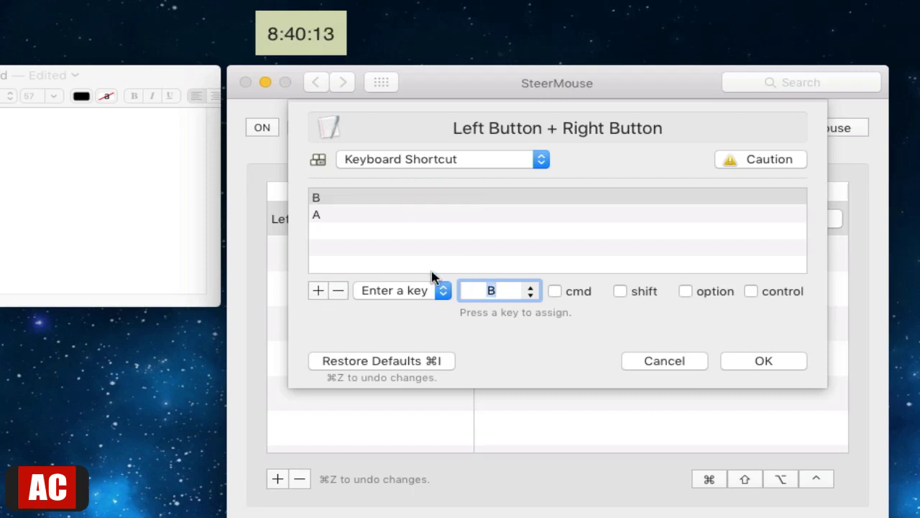
Add a key entry with C and one unassigned entry to the chord's keyboard shortcut, apply it, and recheck the shortcut settings
left_click(319, 291)
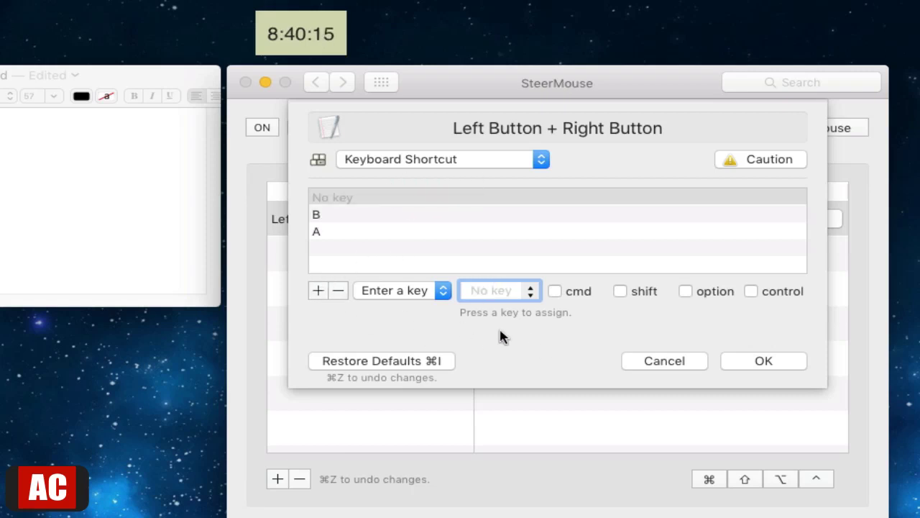
key("c")
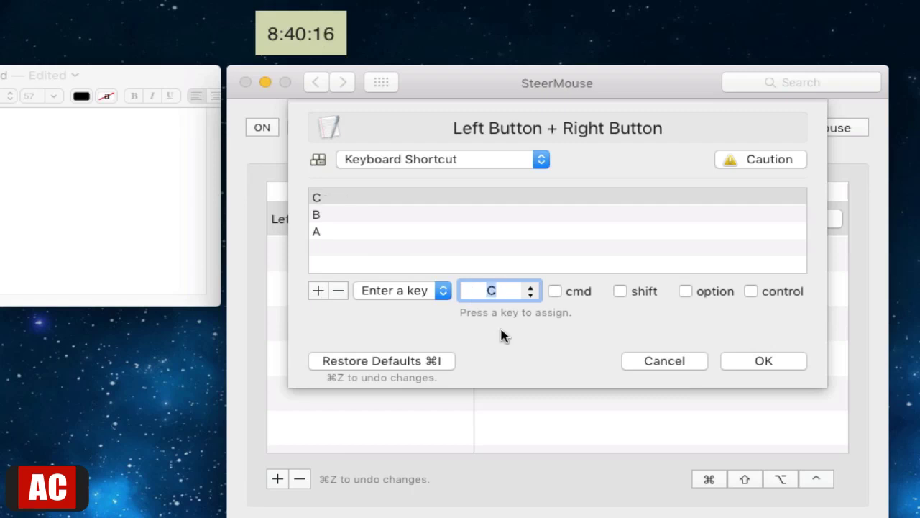
left_click(318, 290)
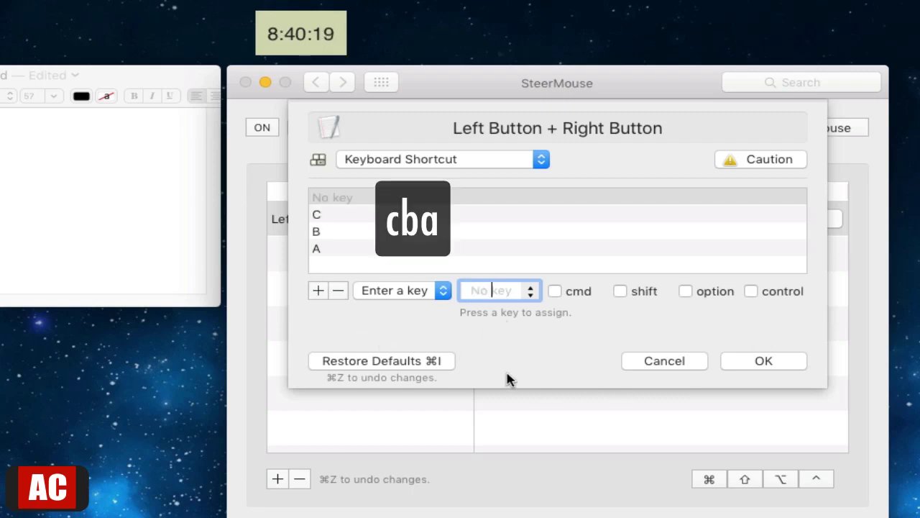
left_click(748, 361)
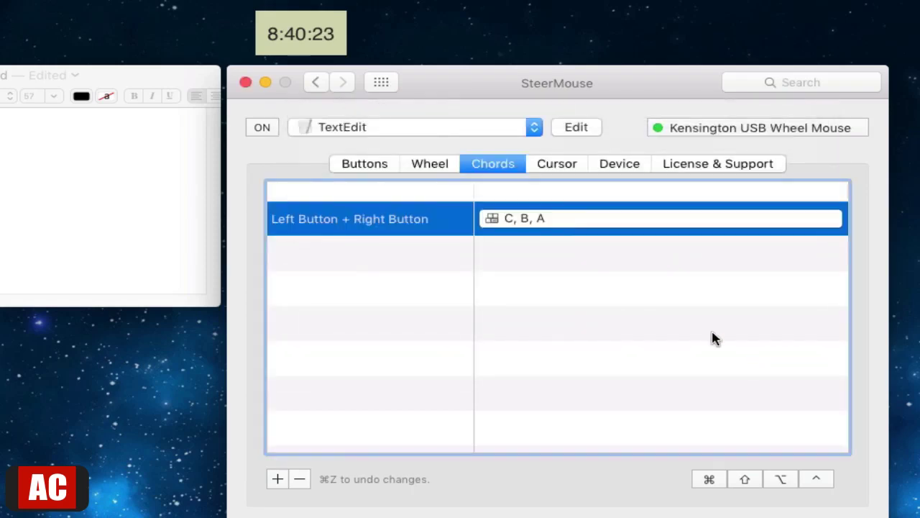
left_click(564, 226)
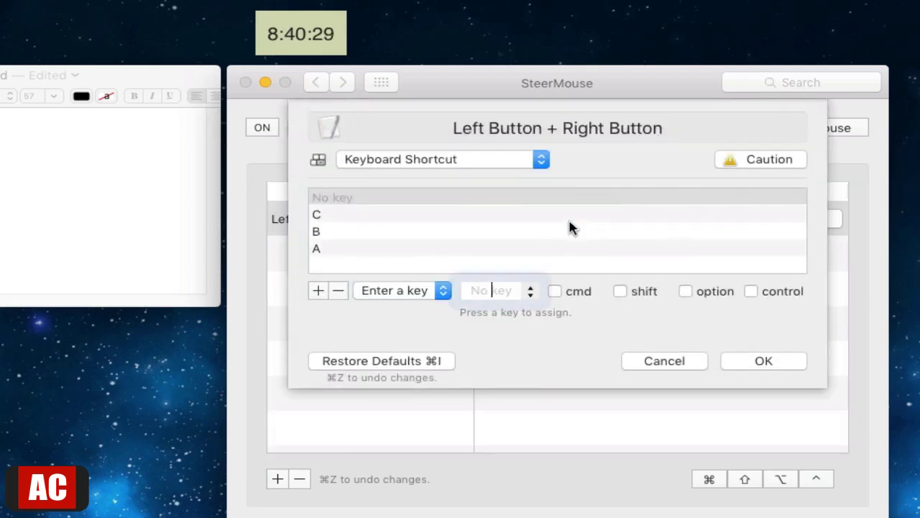
left_click(766, 365)
Switch to TextEdit, view its About window moved over the untitled document, and close it
left_click(166, 224)
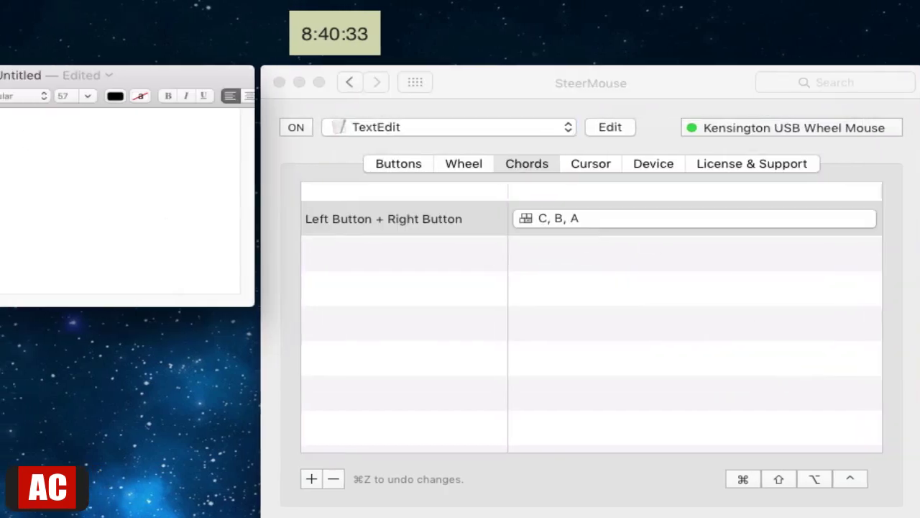
left_click(26, 177)
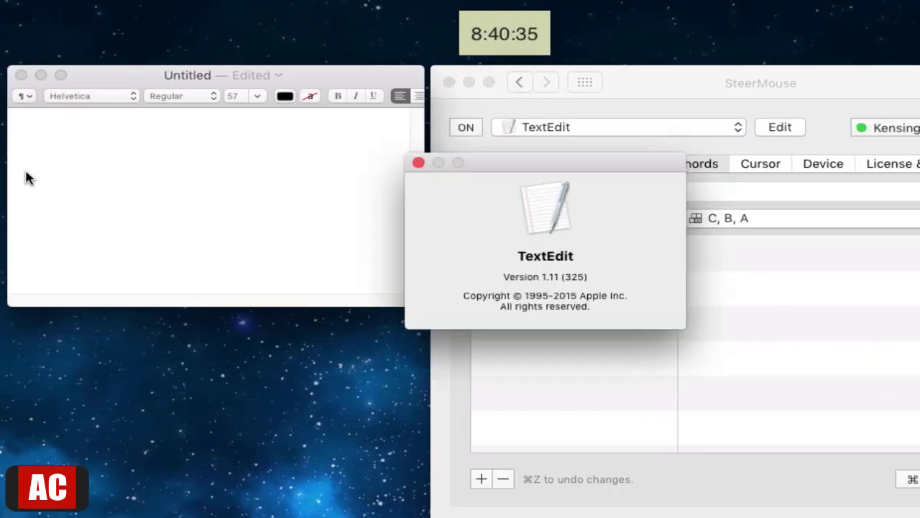
left_click_drag(611, 177, 278, 114)
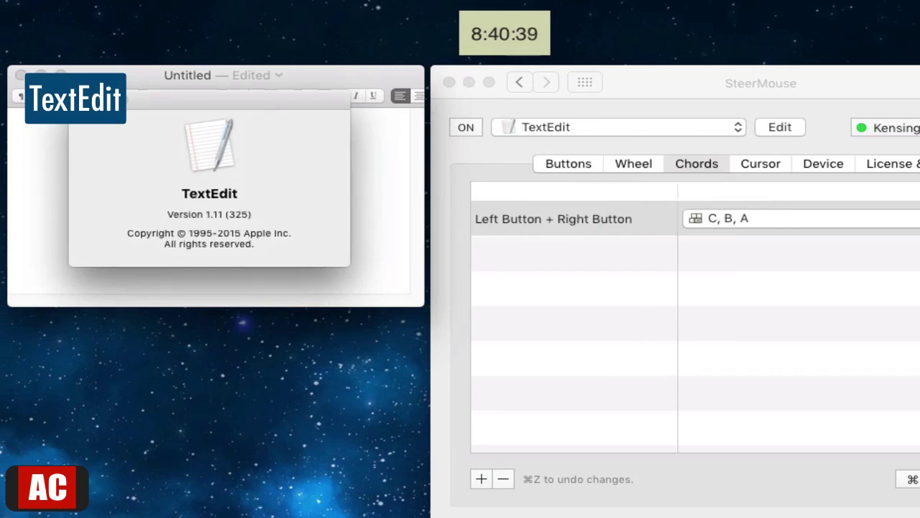
left_click(77, 99)
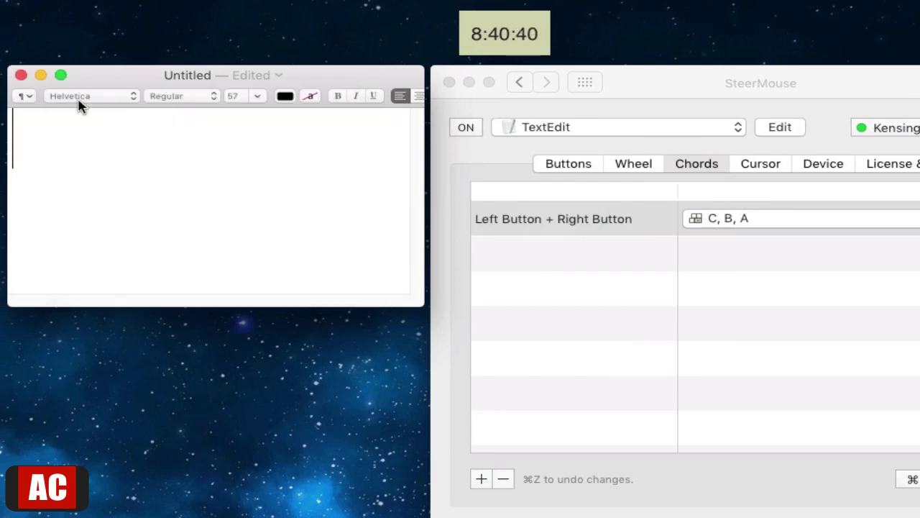
Test the Left Button + Right Button chord in the blank document to enter cba, and delete the entered text
left_click(178, 187)
right_click(177, 186)
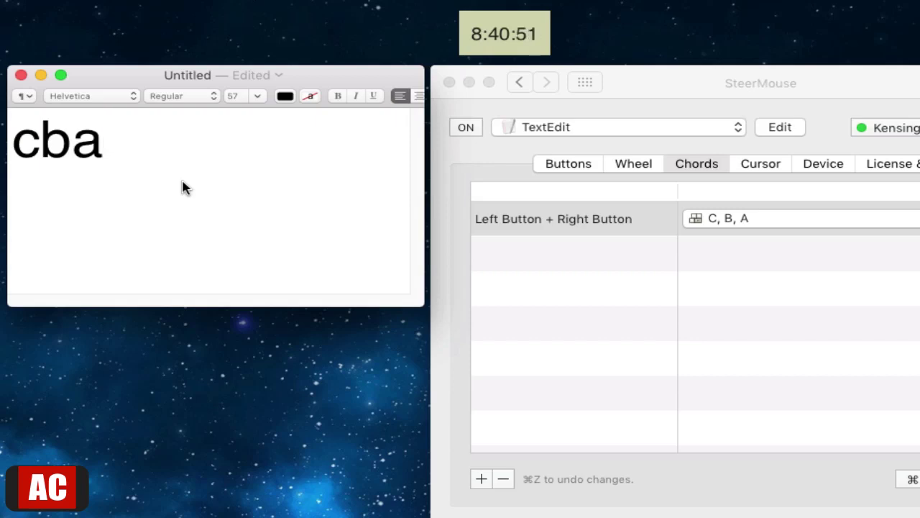
key("BackSpace")
key("BackSpace")
key("BackSpace")
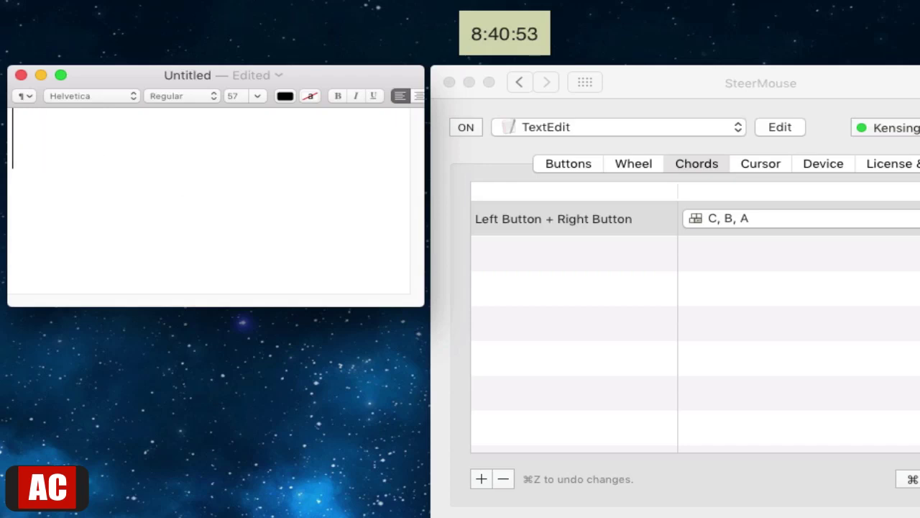
Repeat the chord test three more times, entering cba each time, clearing the document between attempts and keeping the last entry
type("cba")
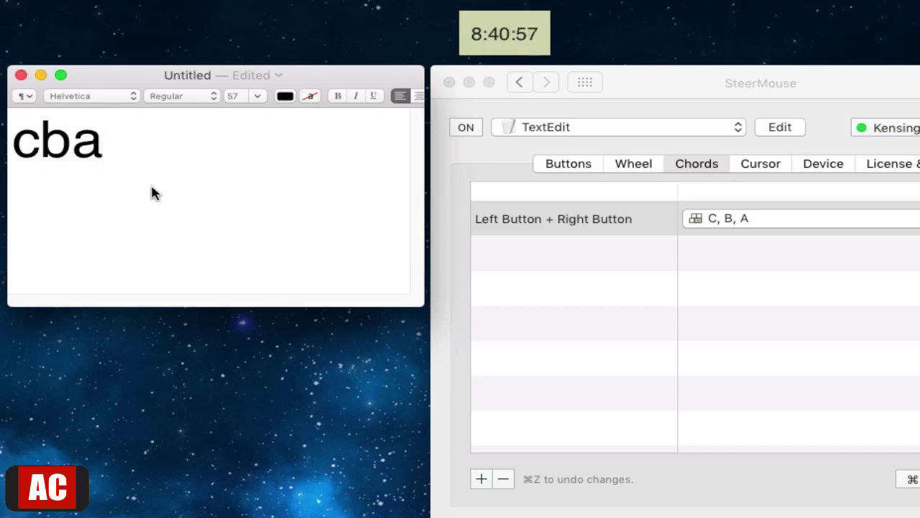
key("BackSpace")
key("BackSpace")
key("BackSpace")
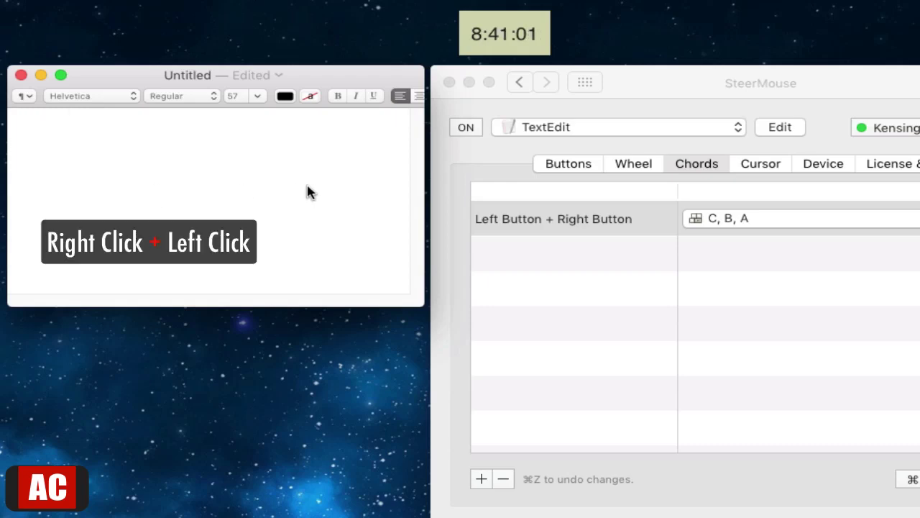
type("cba")
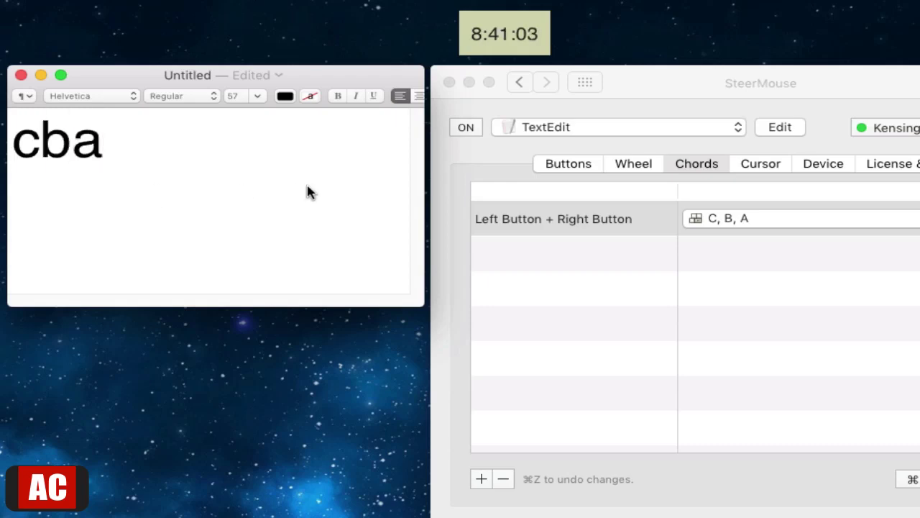
key("BackSpace")
key("BackSpace")
key("BackSpace")
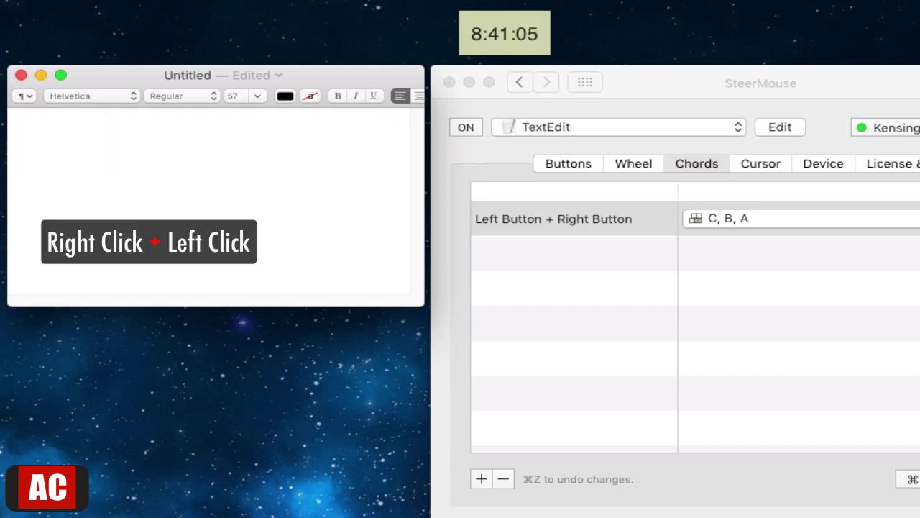
type("cba")
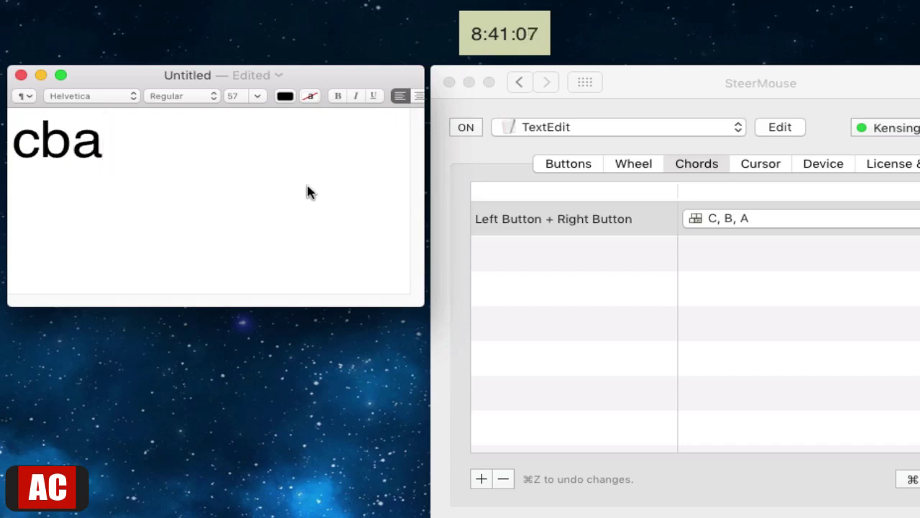